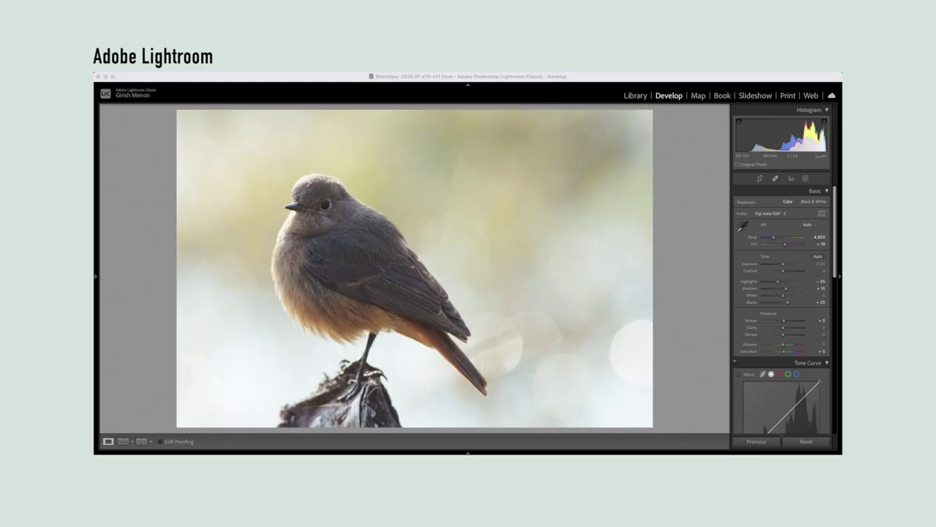
- Bring up the white balance preset list for the bird photo in Lightroom's Develop module
left_click(805, 224)
key("Up")
key("Up")
key("Up")
key("Up")
key("Up")
key("Up")
key("Up")
key("Up")
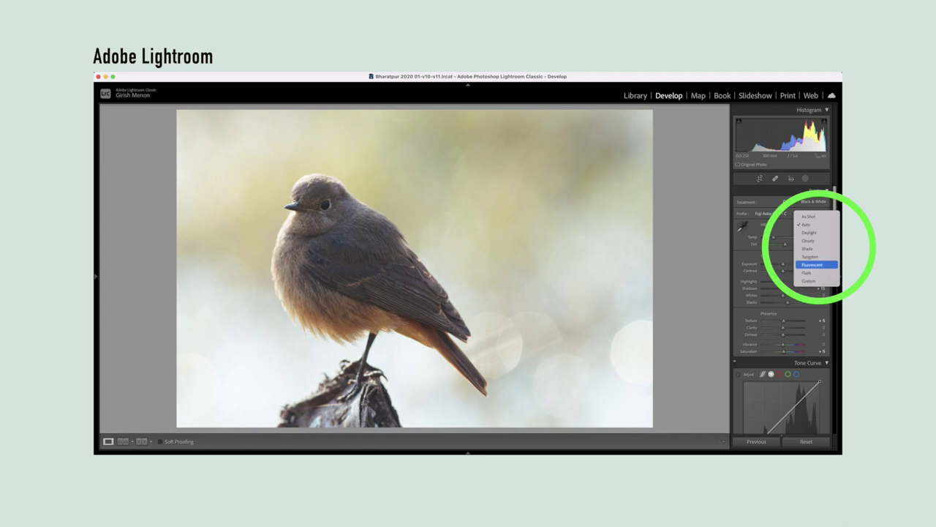
key("Down")
key("Down")
key("Down")
key("Down")
key("Down")
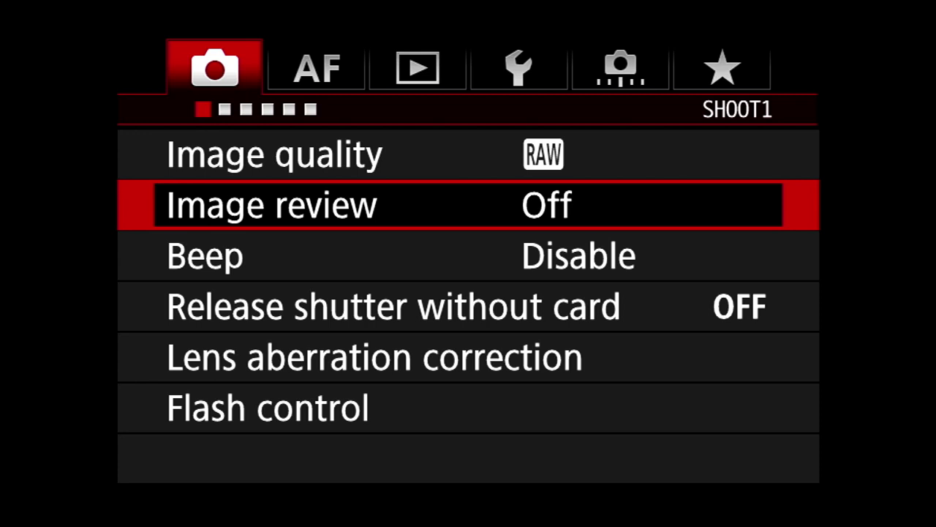
- Check Beep and Release shutter without card, continuing down to Lens aberration correction
left_click(469, 256)
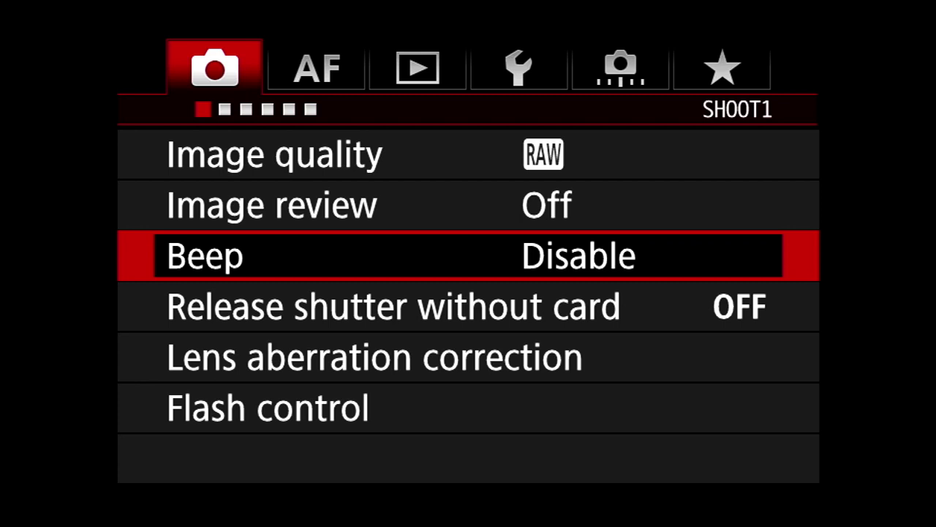
left_click(468, 306)
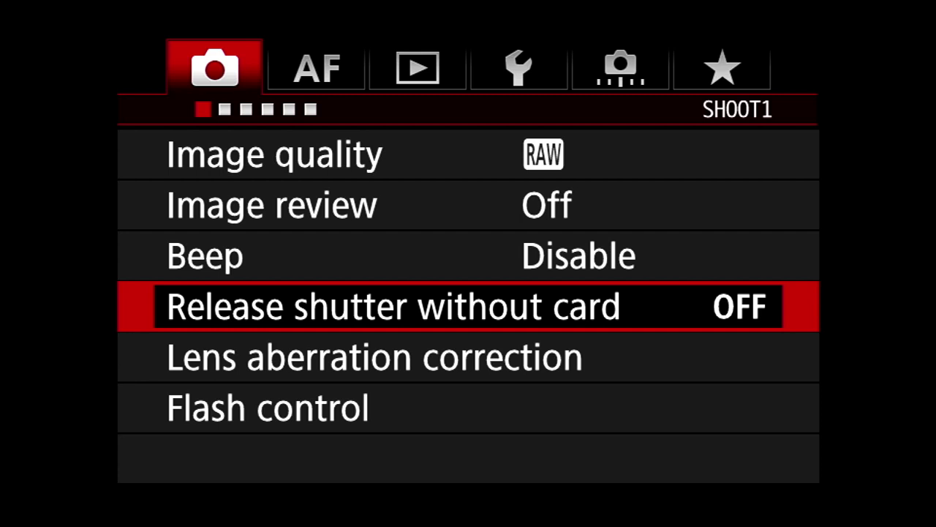
key("Down")
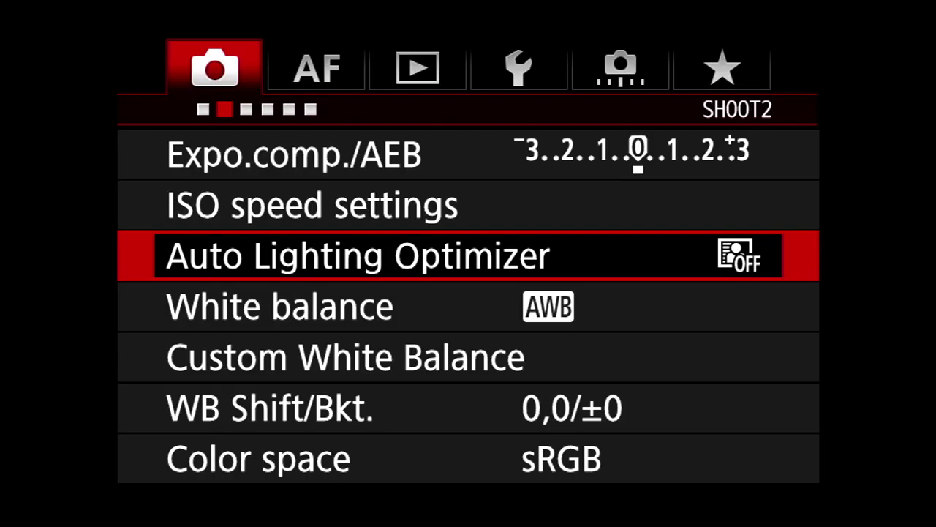
- Bring up the Auto Lighting Optimizer setting to keep it at Disable
key("Return")
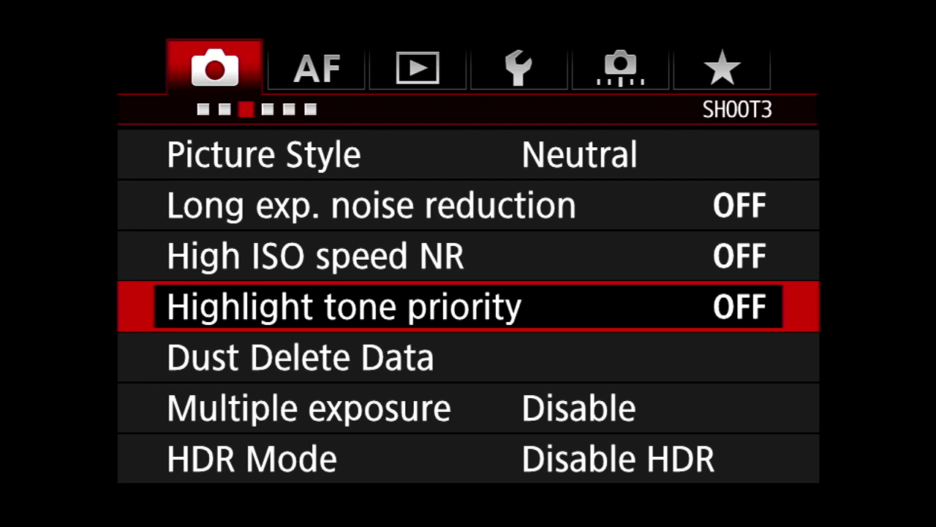
- Move past the SHOOT3 settings, then preview the Case 2 and Case 1 AF tracking descriptions
key("Down")
key("Down")
key("Down")
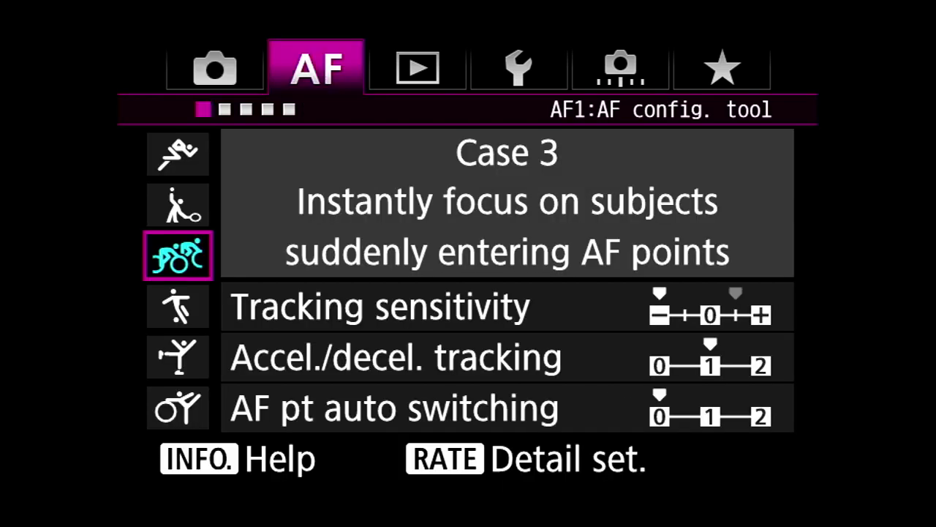
key("Up")
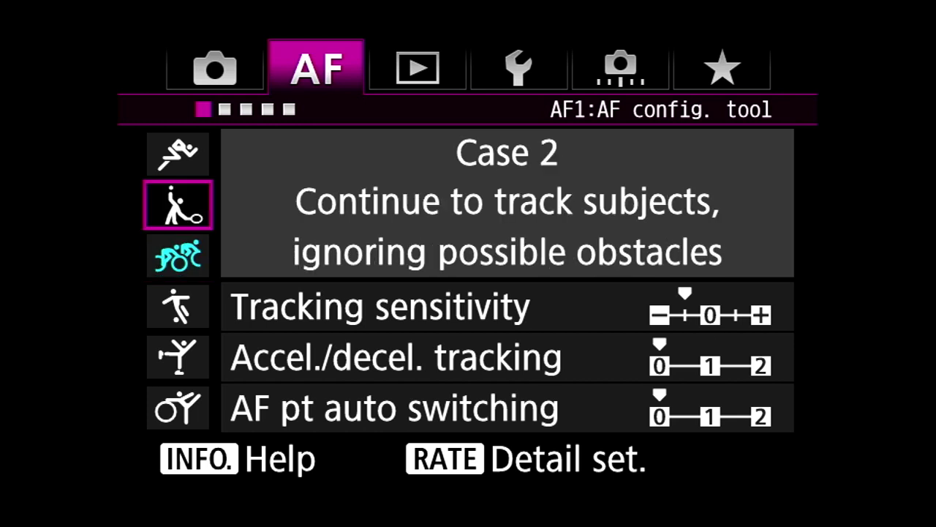
key("Up")
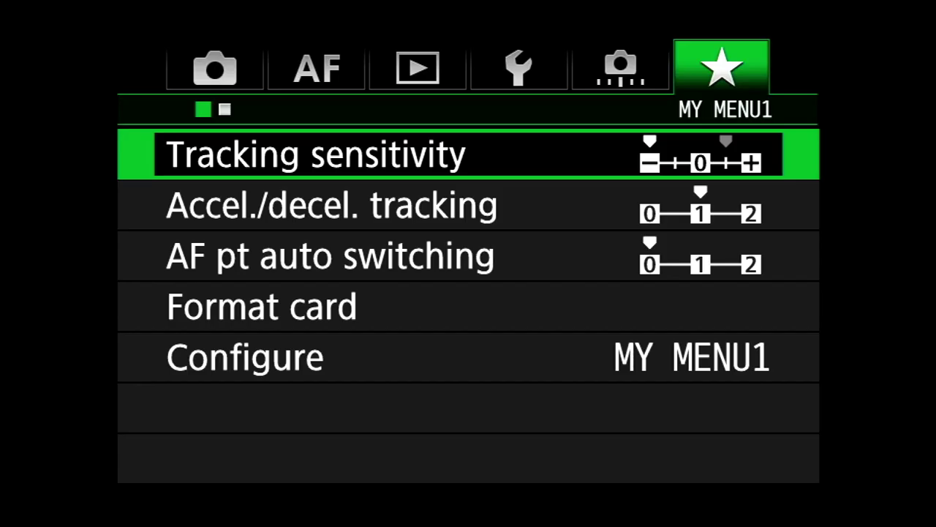
left_click(331, 205)
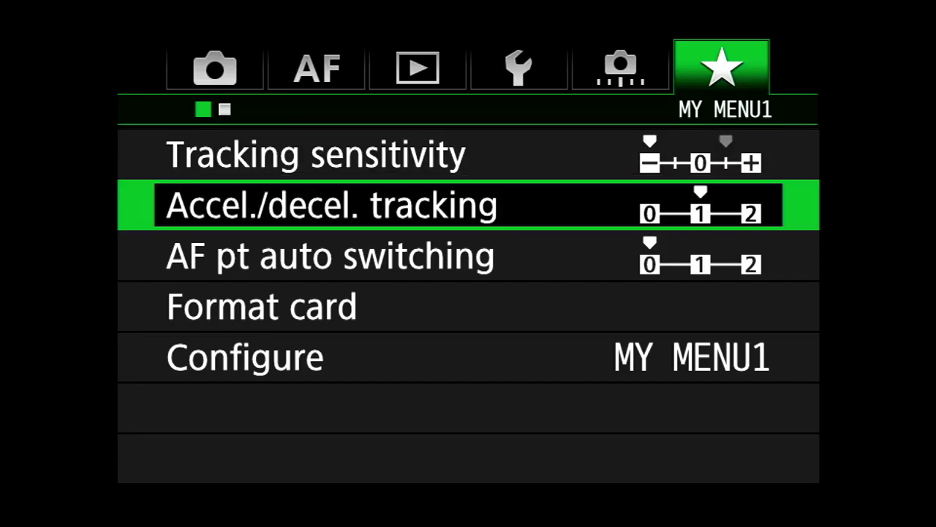
key("Return")
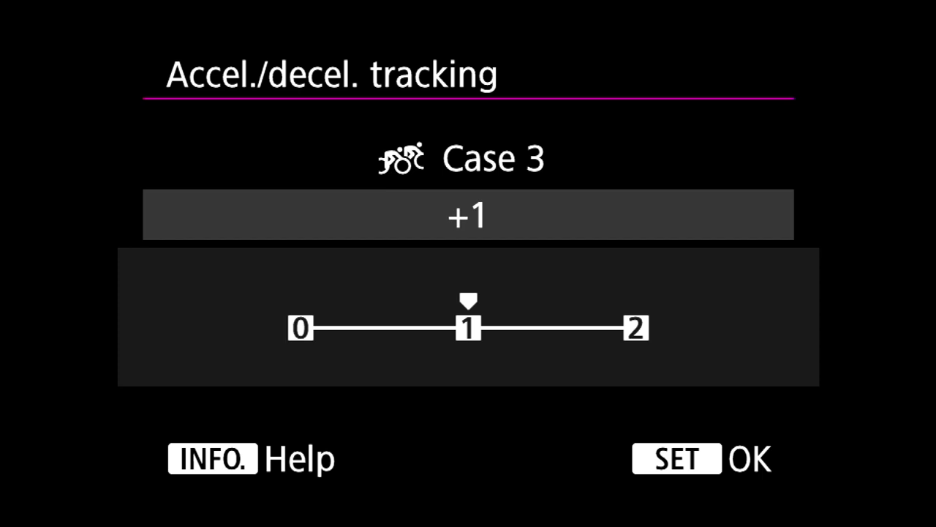
key("Return")
key("Down")
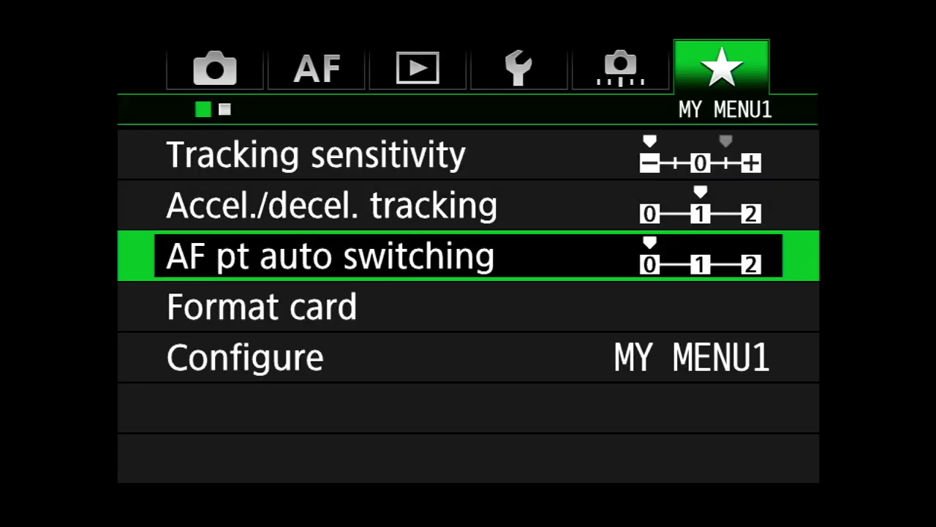
key("Return")
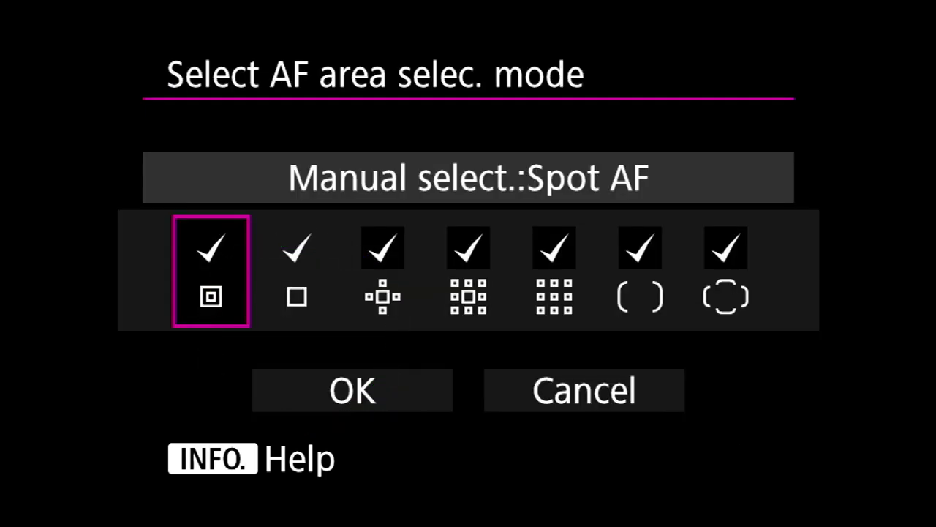
- Cycle AF area modes from Expand AF area back through Zone AF to single-point AF
key("Right")
key("Right")
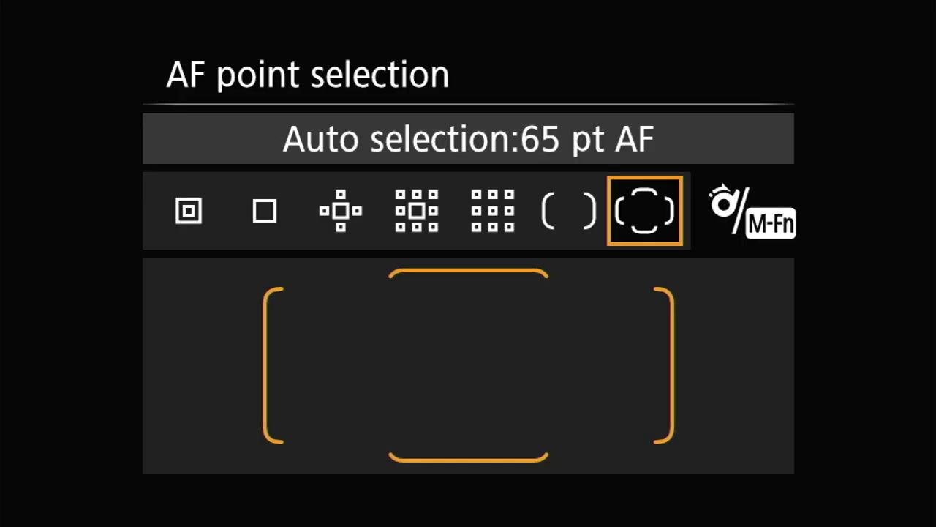
key("Left")
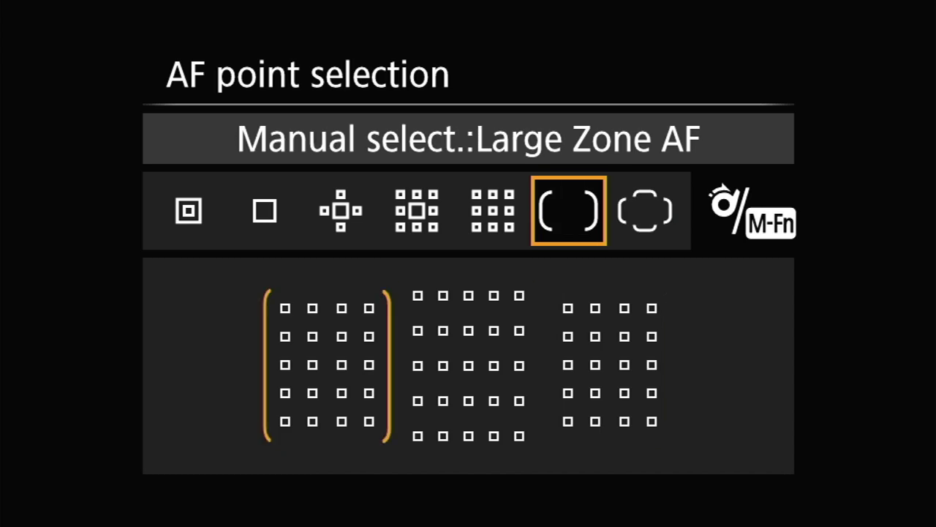
key("Left")
key("Left")
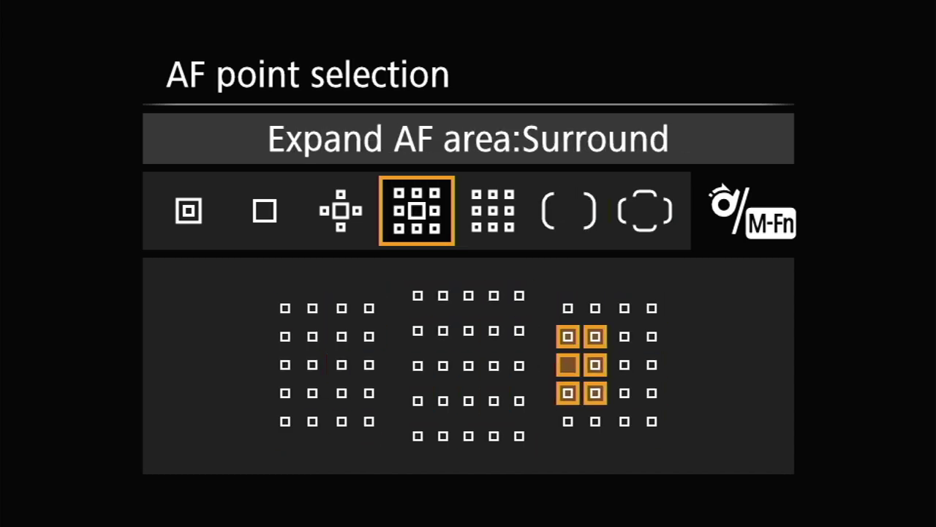
key("Left")
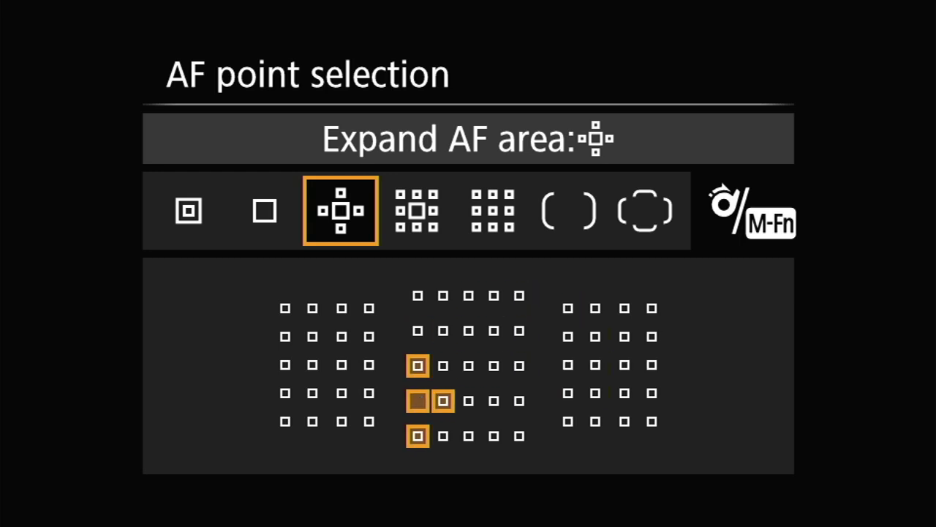
key("Left")
key("Left")
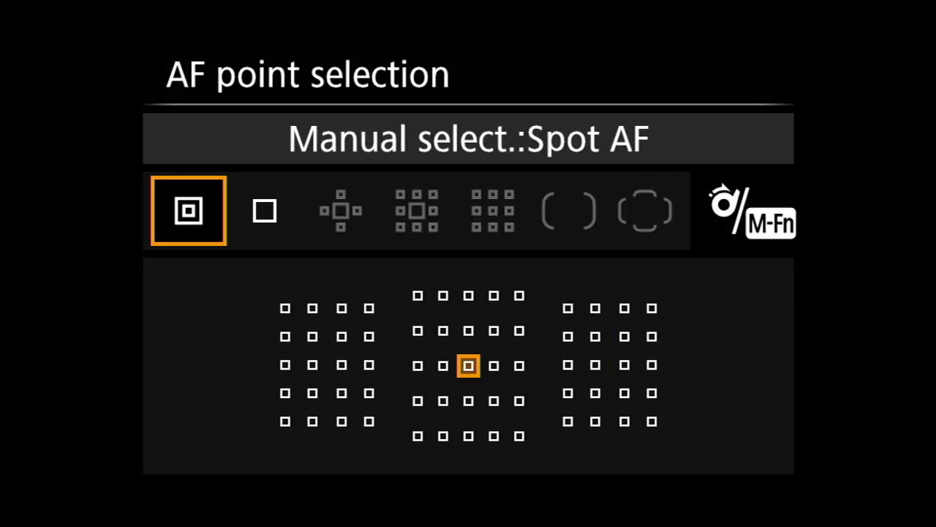